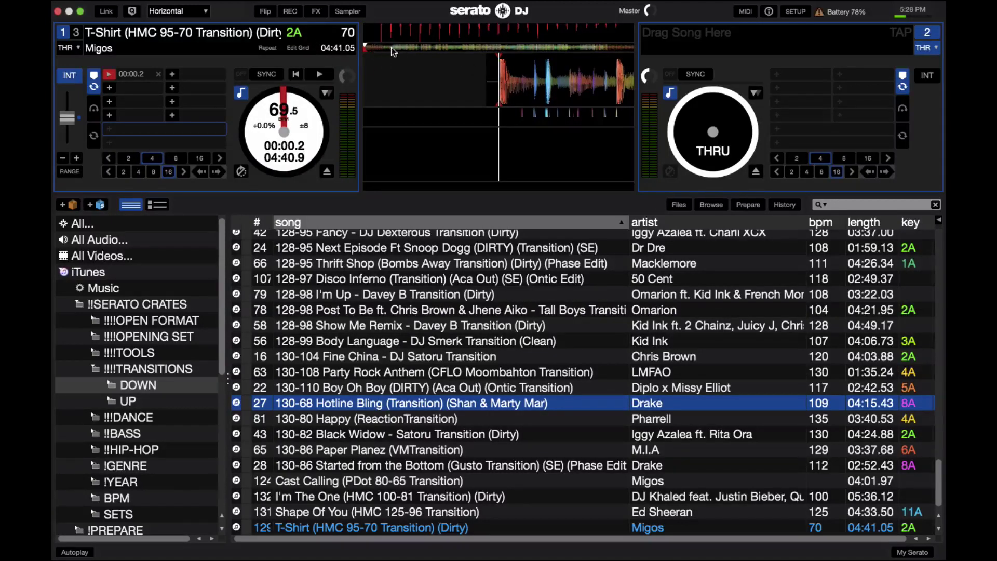
- Start editing the beatgrid of the T-Shirt track and set a beat marker on its first downbeat
click(300, 46)
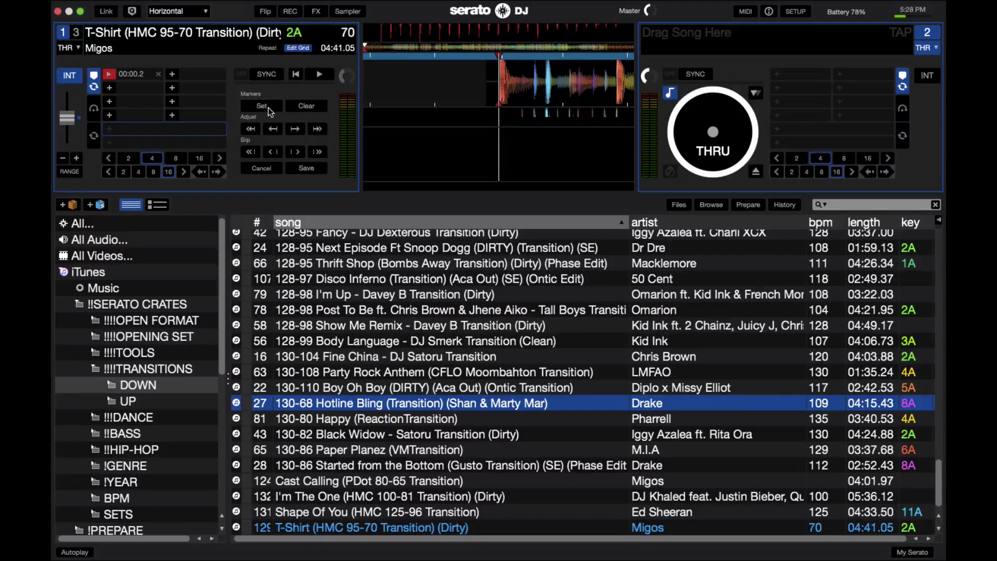
click(268, 107)
mouse_move(578, 84)
mouse_down()
mouse_move(459, 82)
mouse_move(587, 81)
mouse_move(512, 82)
mouse_move(558, 65)
mouse_up()
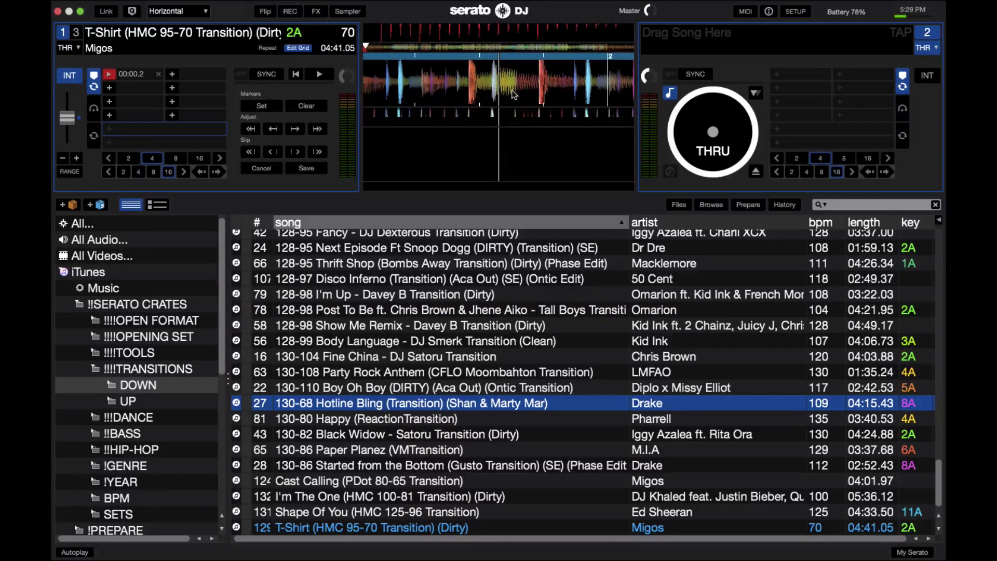
drag(513, 93, 589, 83)
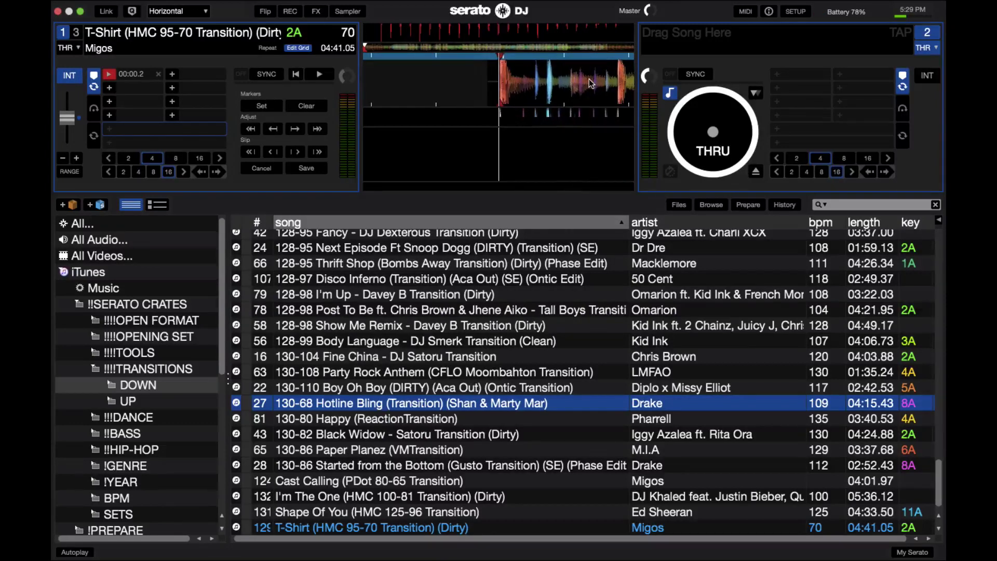
- Play the intro and tighten the beatgrid spacing after the first marker to 95 BPM so the lines match the beats
key(w)
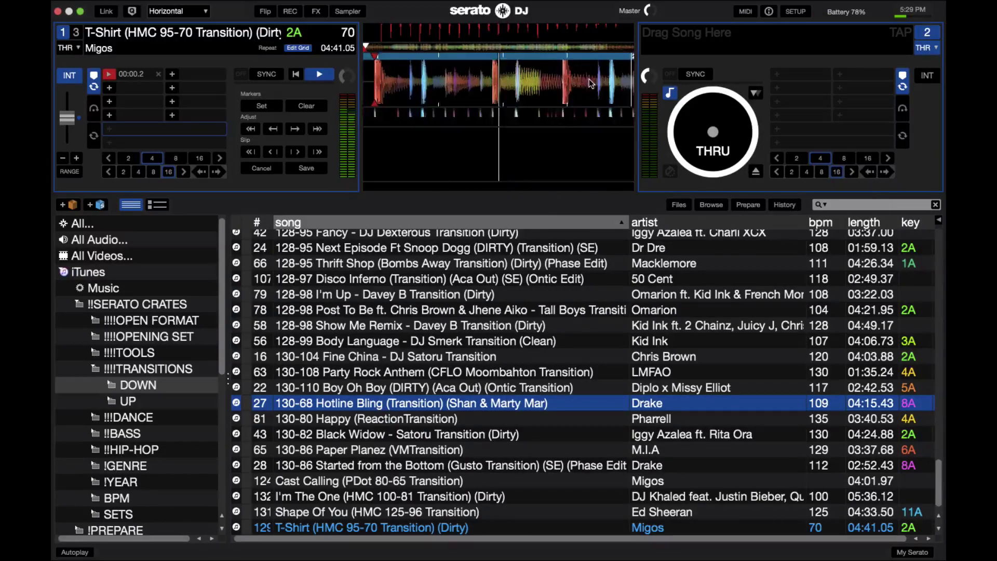
key(w)
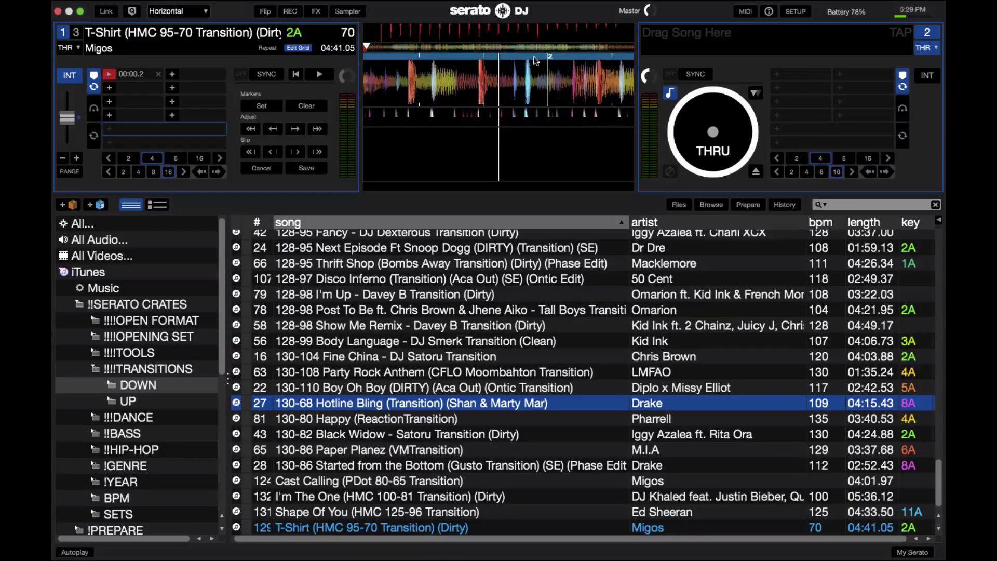
click(272, 130)
click(254, 132)
click(254, 132)
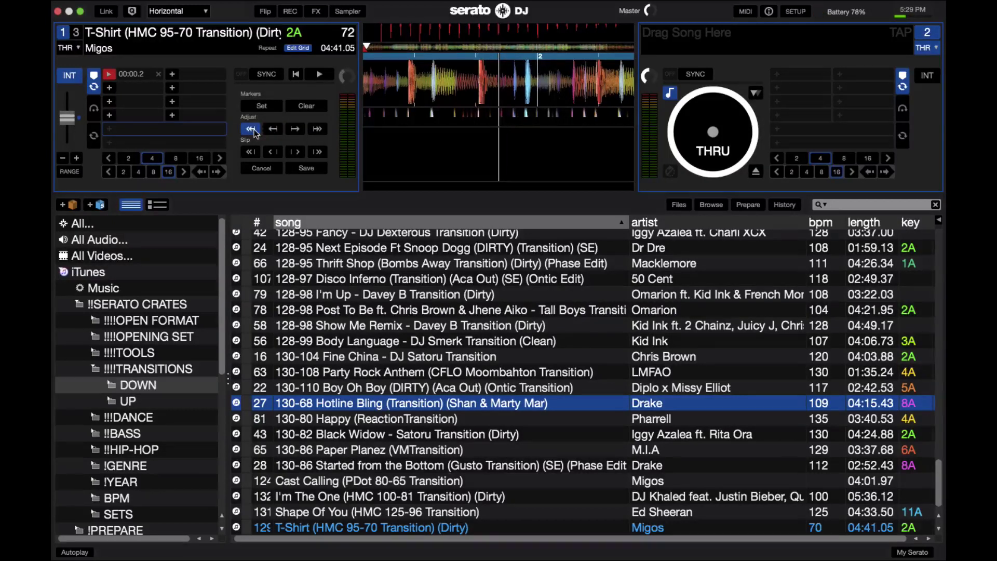
click(294, 129)
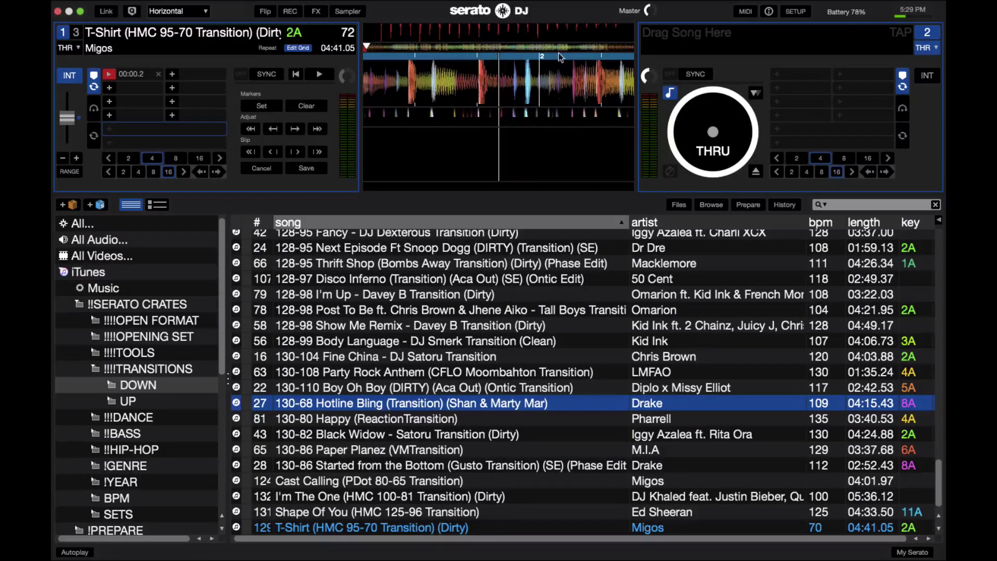
drag(541, 59, 536, 62)
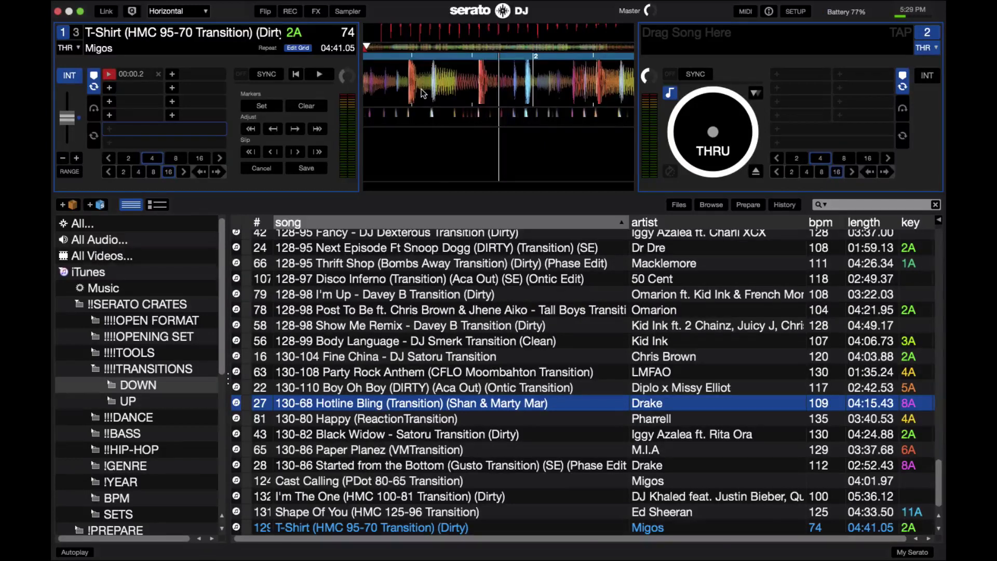
key(1)
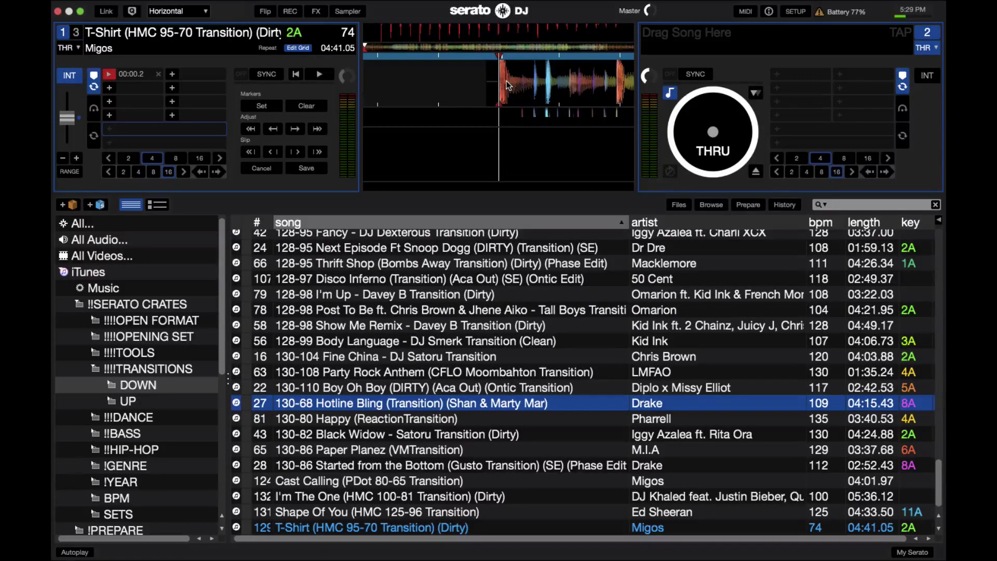
key(space)
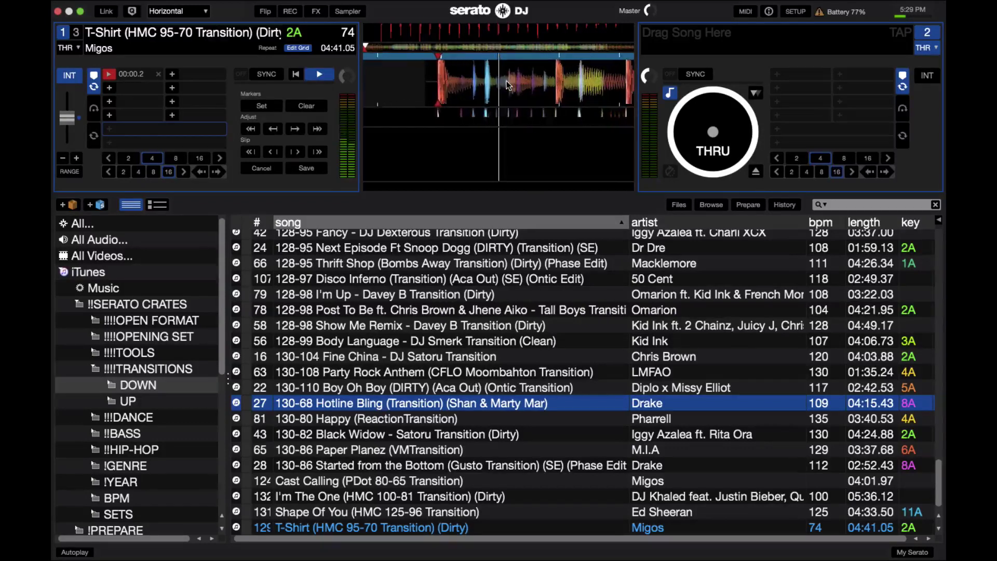
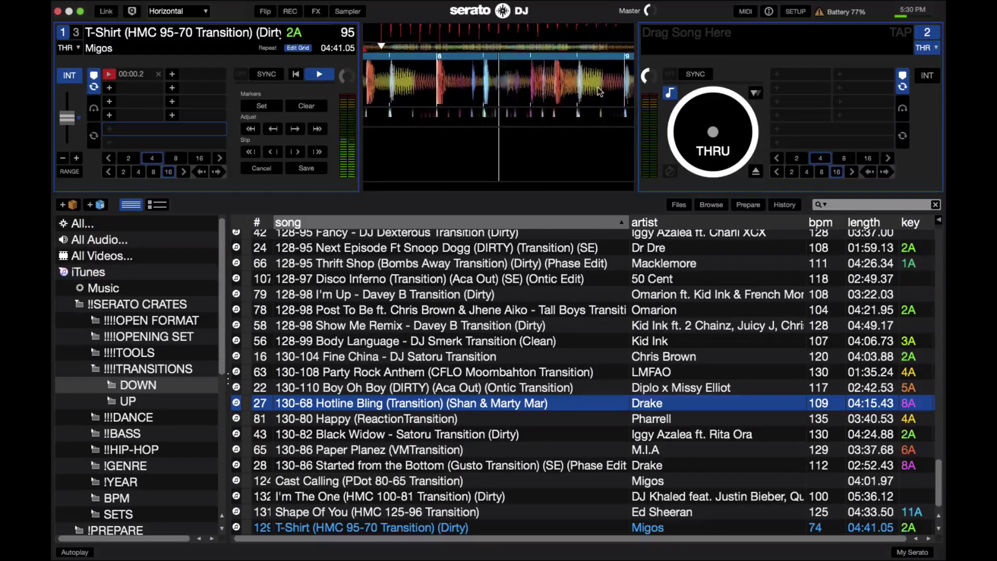
key(space)
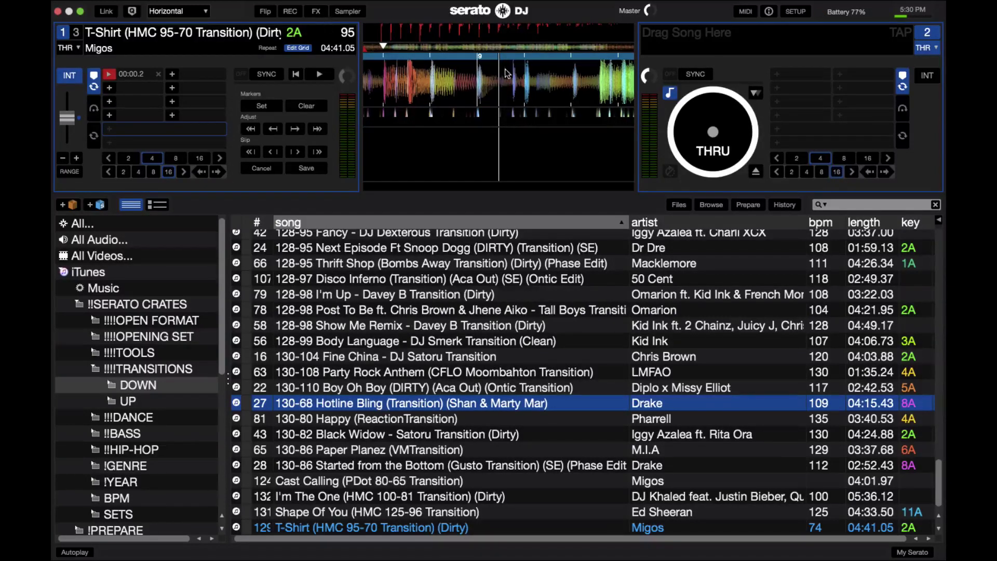
- Play from bar 9 into the tempo transition to check where the beatgrid stops matching the beats
drag(477, 94, 497, 96)
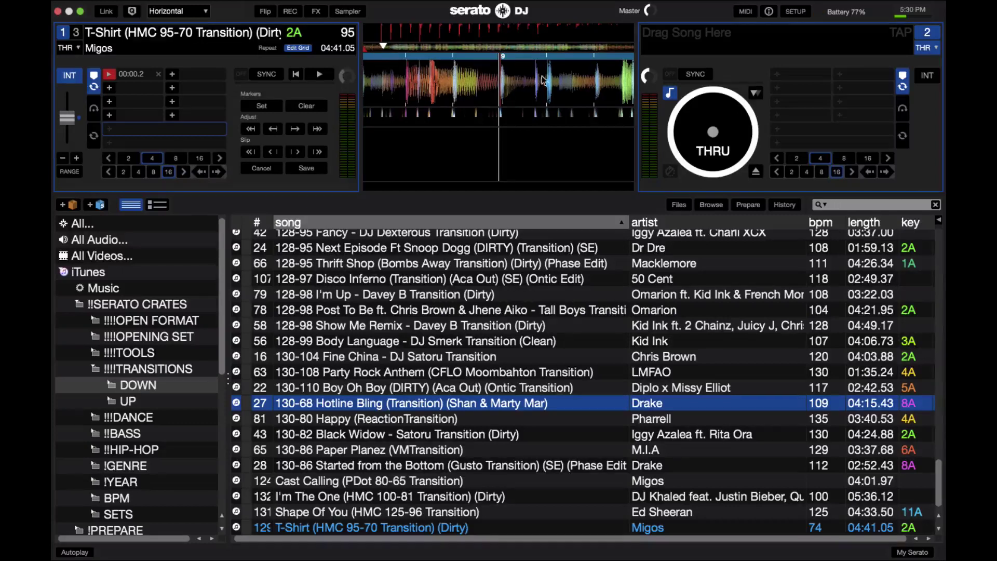
mouse_move(546, 81)
mouse_down()
mouse_move(528, 81)
mouse_move(545, 81)
mouse_up()
key(w)
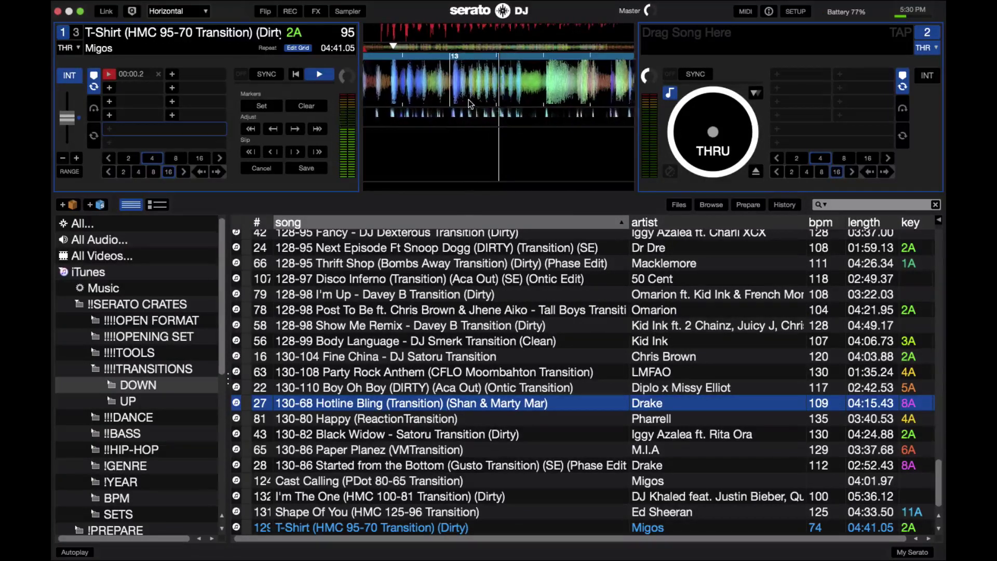
key(space)
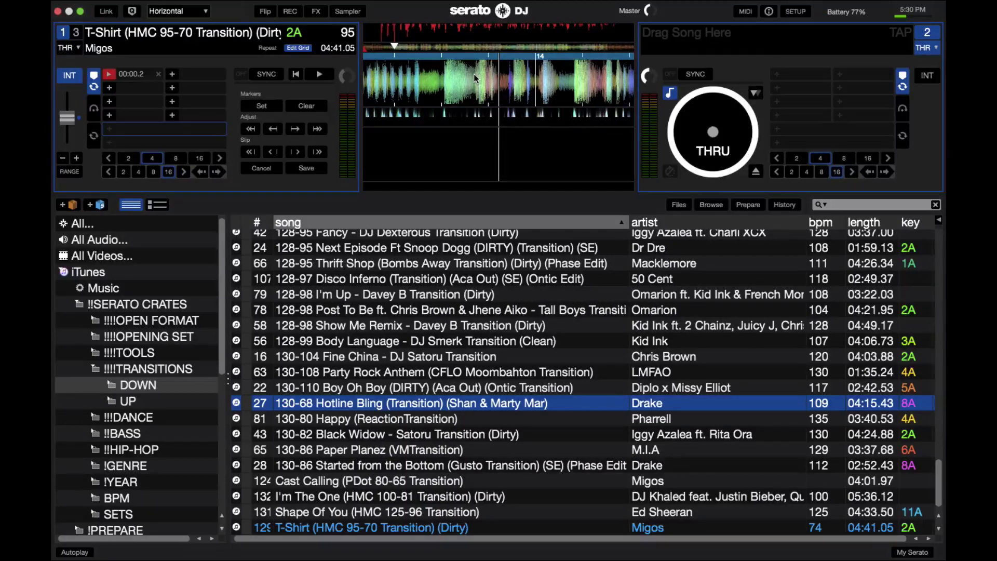
- Jump ahead from the first cue point in 16-beat steps and set cue points 2 and 3 at 00:10.3 and 00:20.4
key(1)
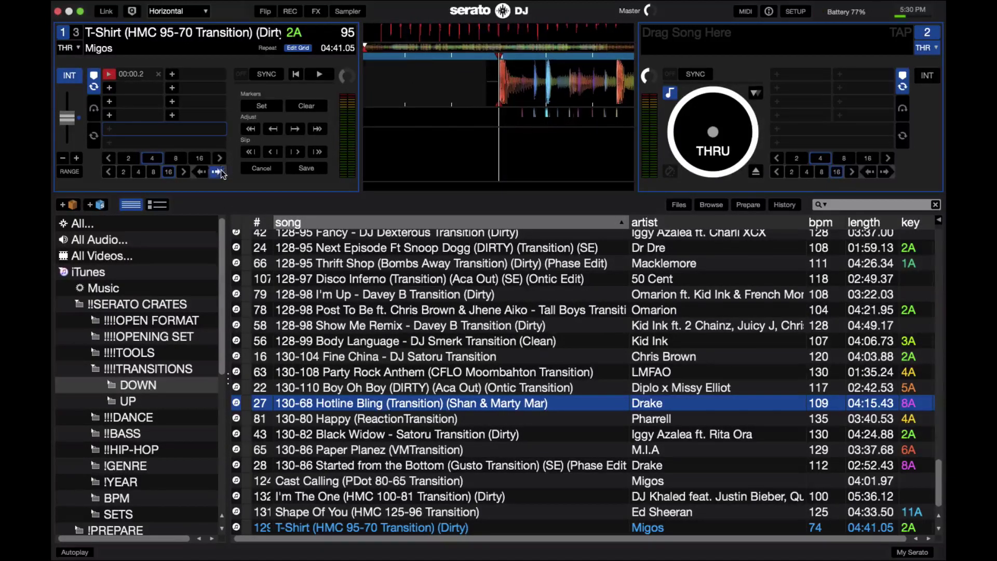
key(2)
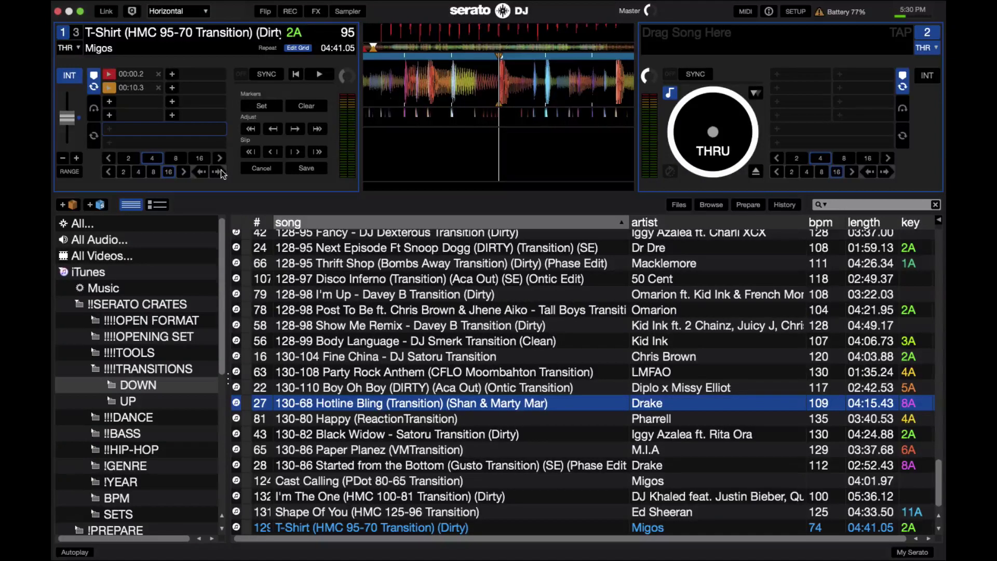
key(3)
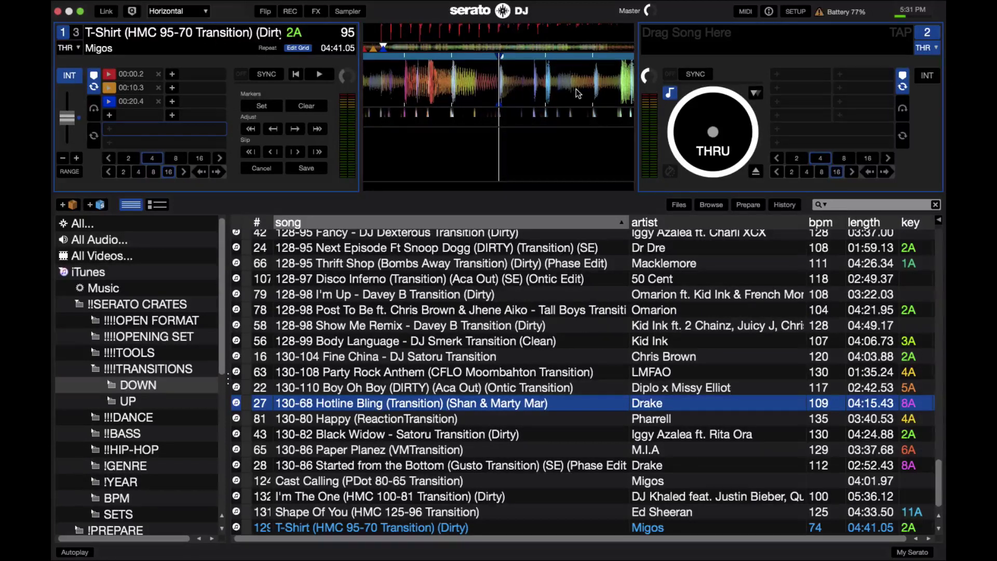
- Play through the tempo transition and stretch the beatgrid after it to about 70 BPM, aligning the bar lines with the downbeats
drag(543, 86, 629, 65)
drag(551, 79, 586, 79)
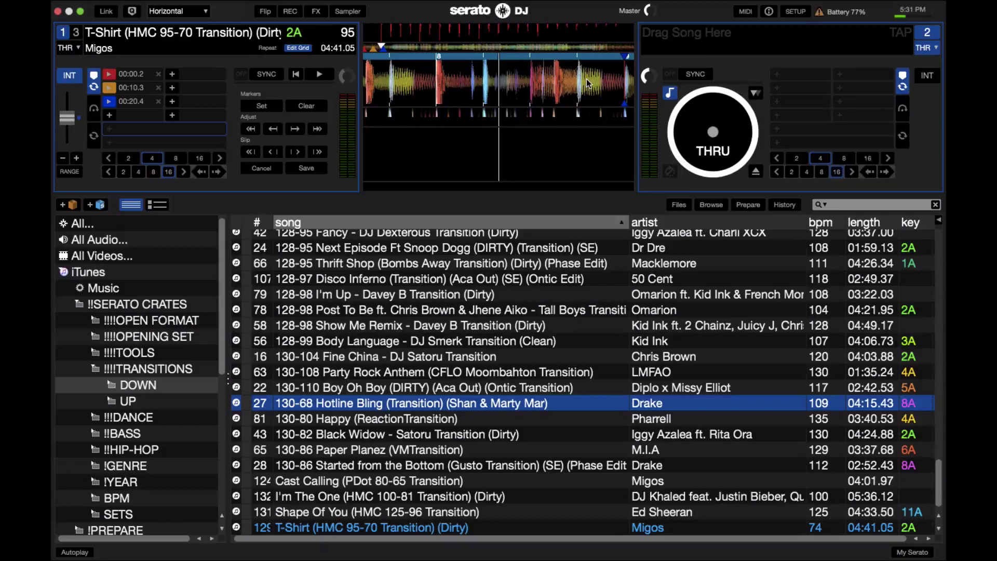
key(w)
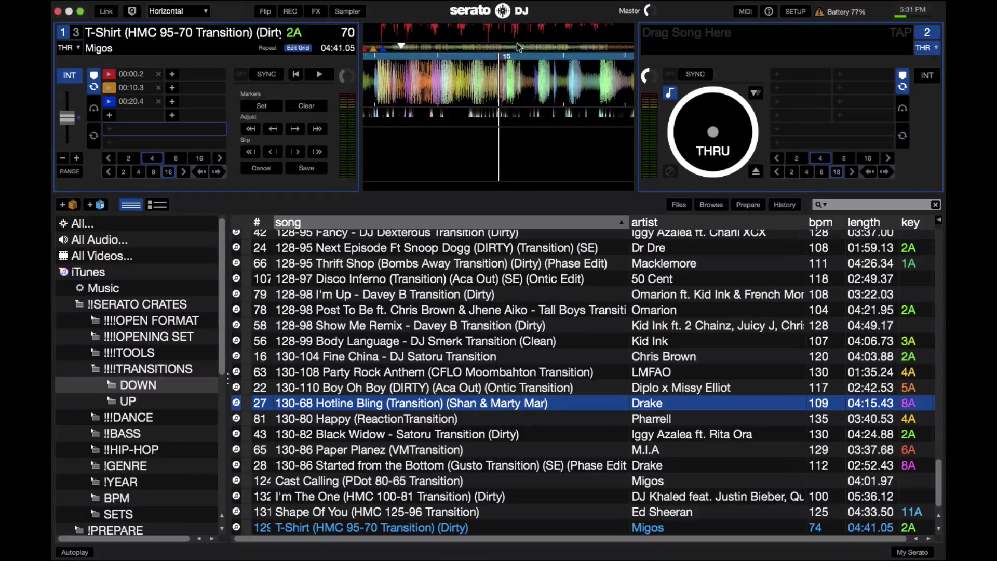
drag(497, 52, 508, 56)
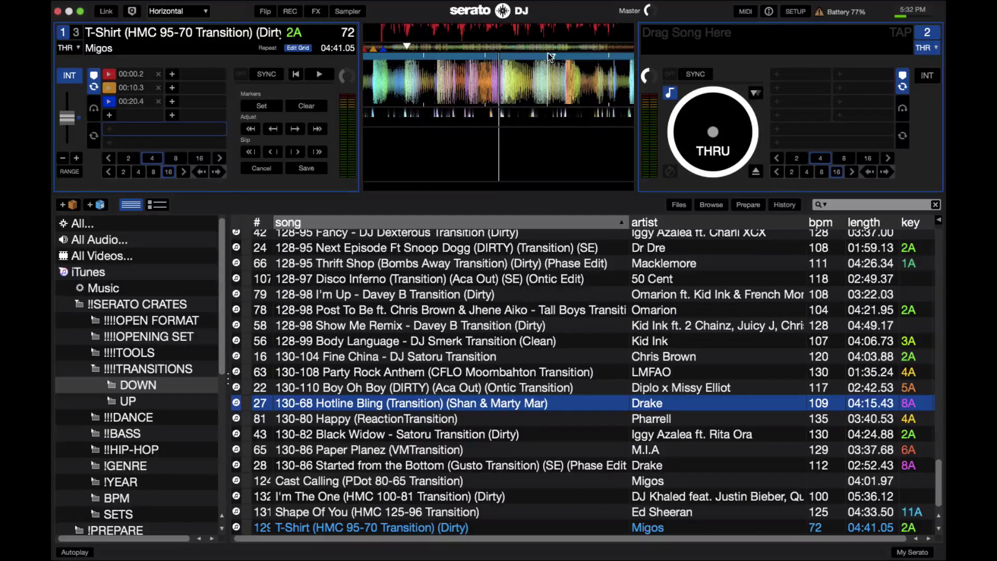
drag(549, 55, 564, 54)
drag(499, 88, 545, 88)
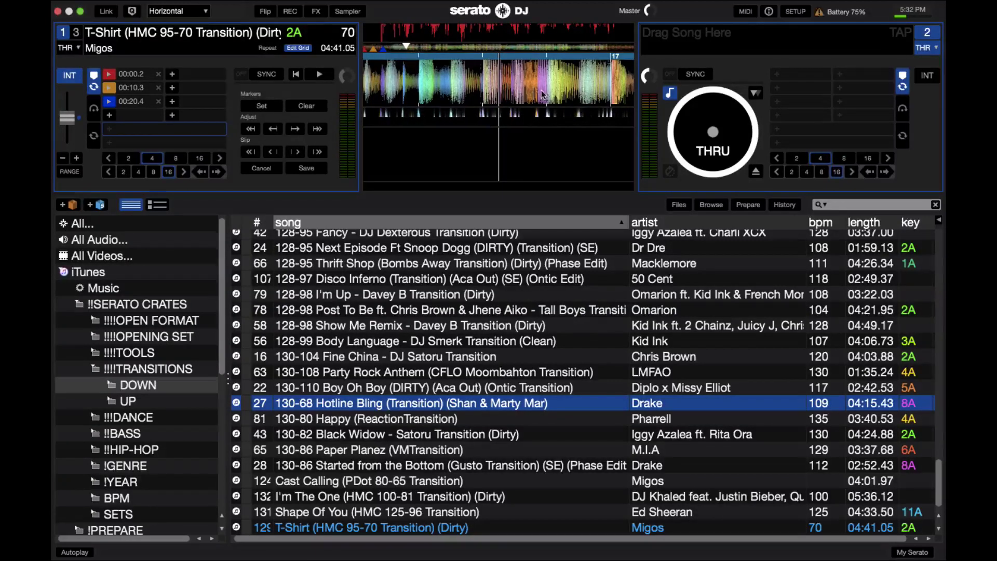
- Fine-tune the beatgrid against the beats near the end of the track, fitting bar 78 to its downbeat at 70 BPM
click(613, 45)
mouse_move(601, 73)
mouse_down()
mouse_move(612, 89)
mouse_move(455, 77)
mouse_move(599, 85)
mouse_move(478, 88)
mouse_up()
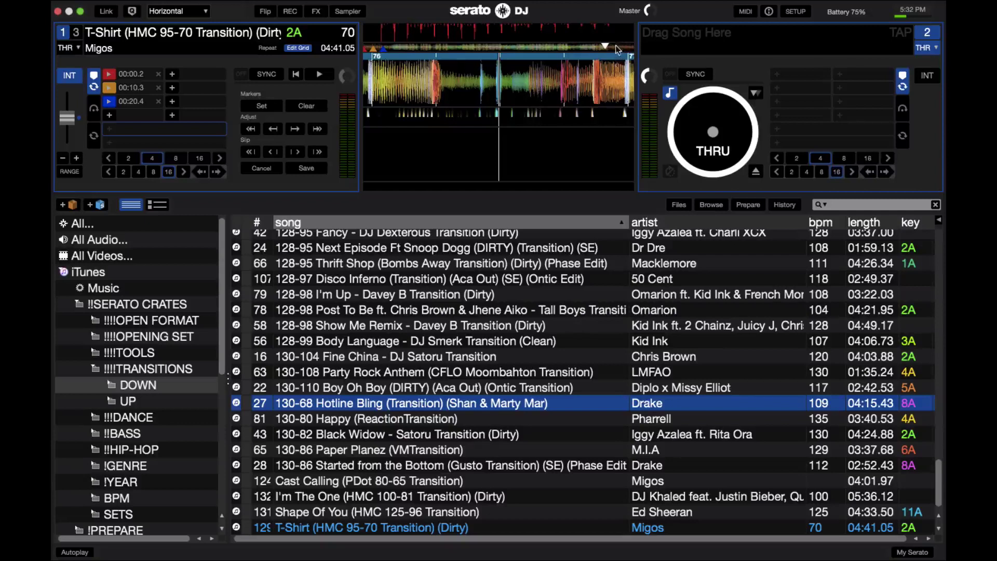
click(587, 46)
drag(433, 59, 490, 59)
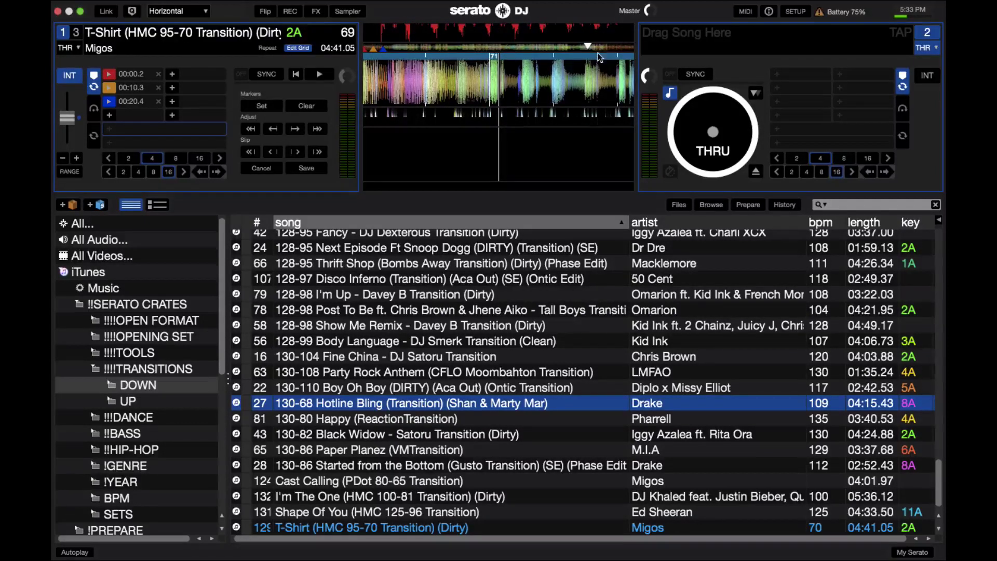
click(608, 48)
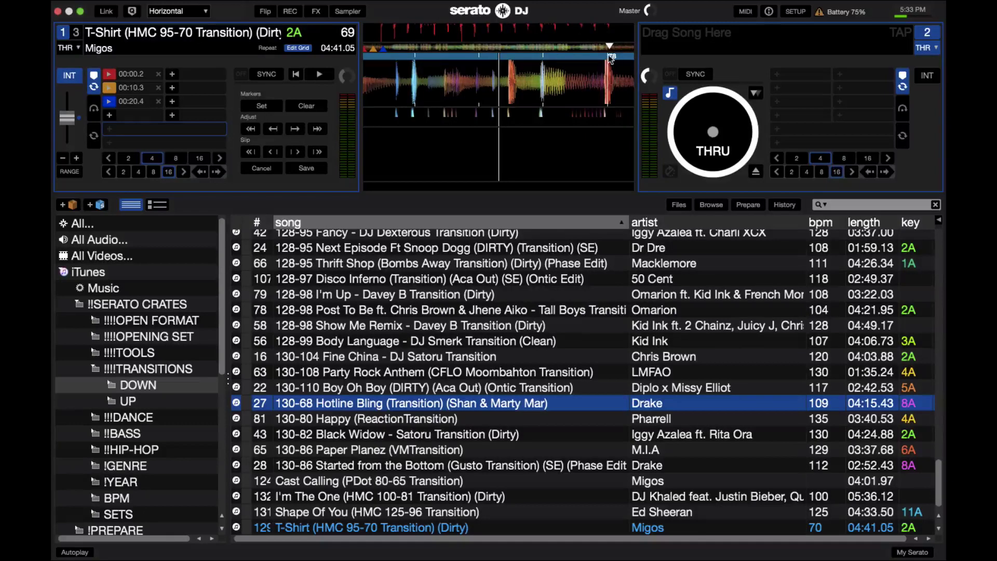
drag(610, 60, 604, 59)
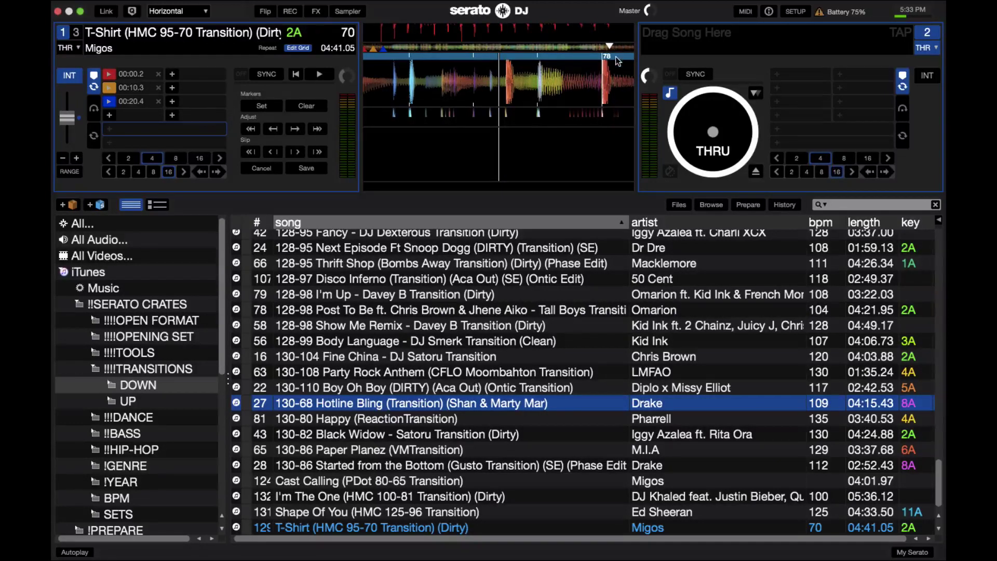
- Spot-check the beatgrid alignment at the outro, middle and transition of the track, and finish editing the grid
click(620, 48)
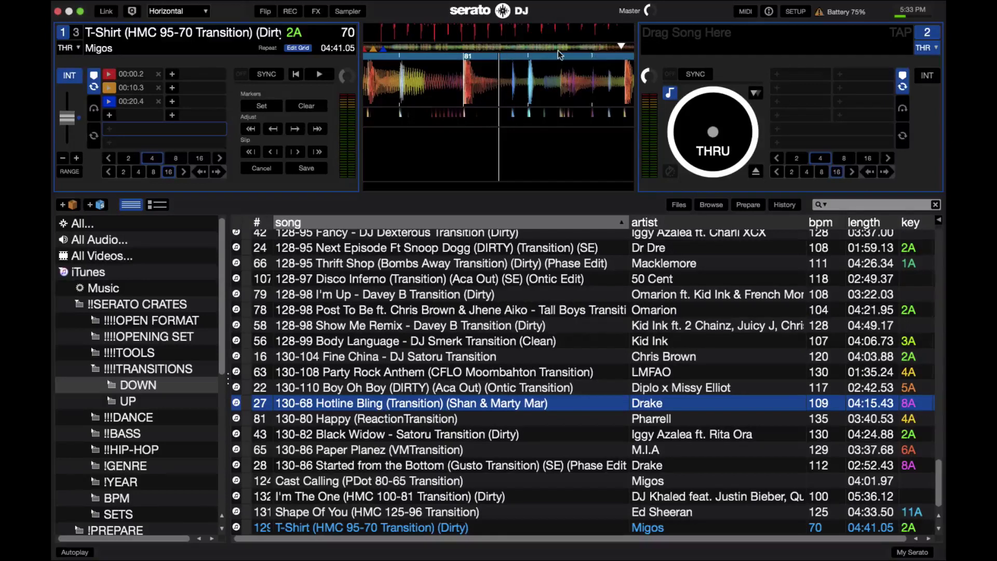
click(531, 48)
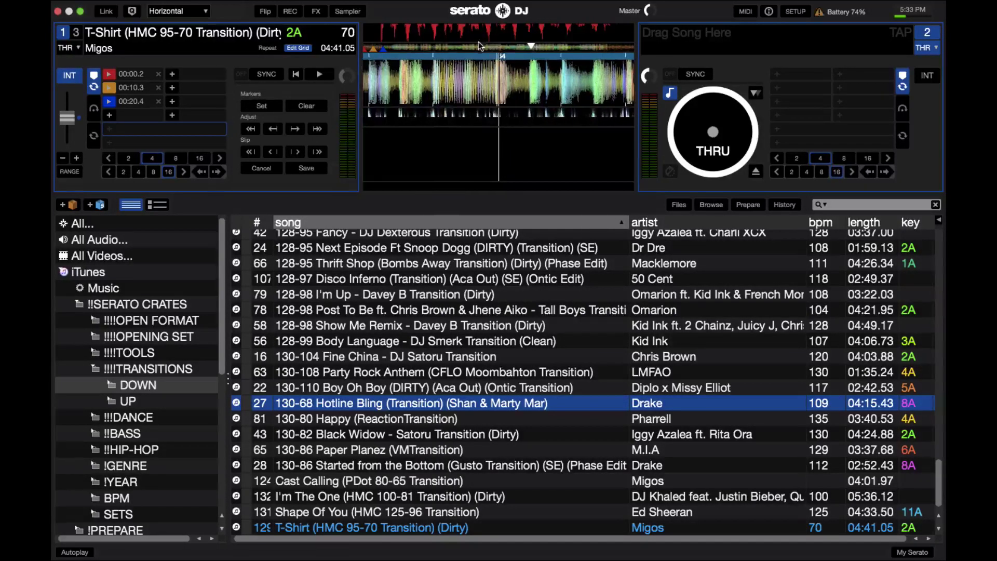
click(463, 46)
mouse_move(469, 66)
mouse_down()
mouse_move(528, 71)
mouse_move(518, 77)
mouse_up()
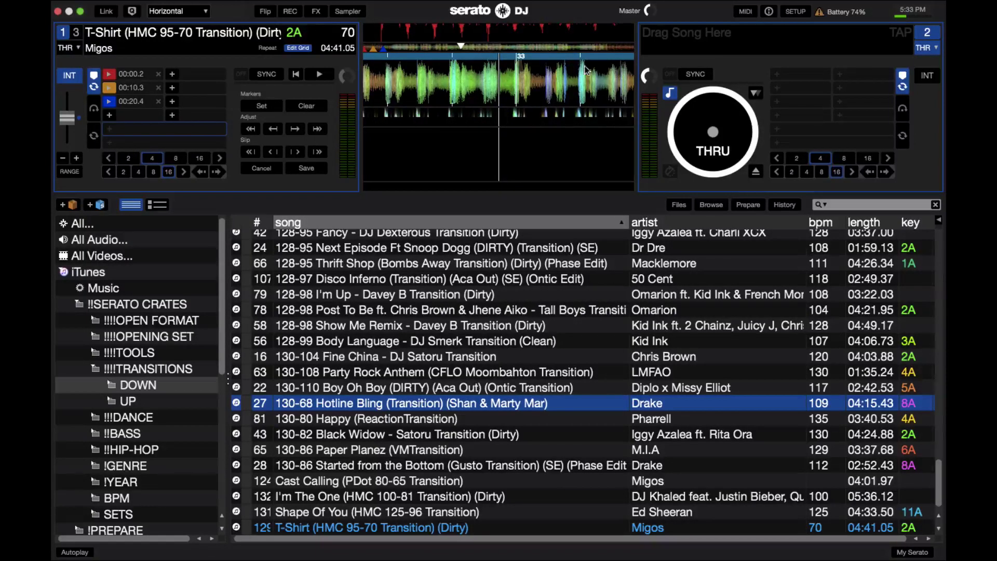
click(393, 48)
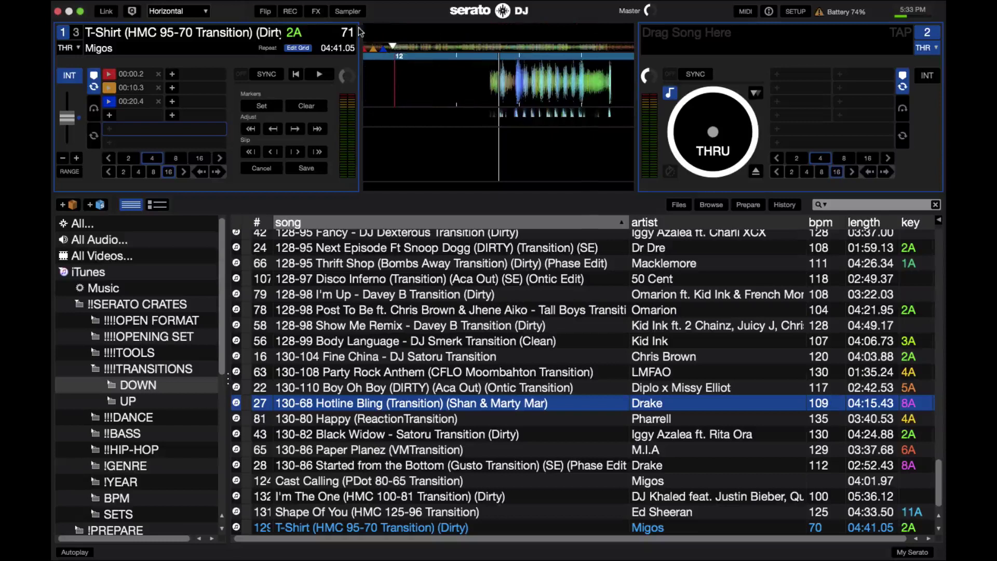
click(610, 48)
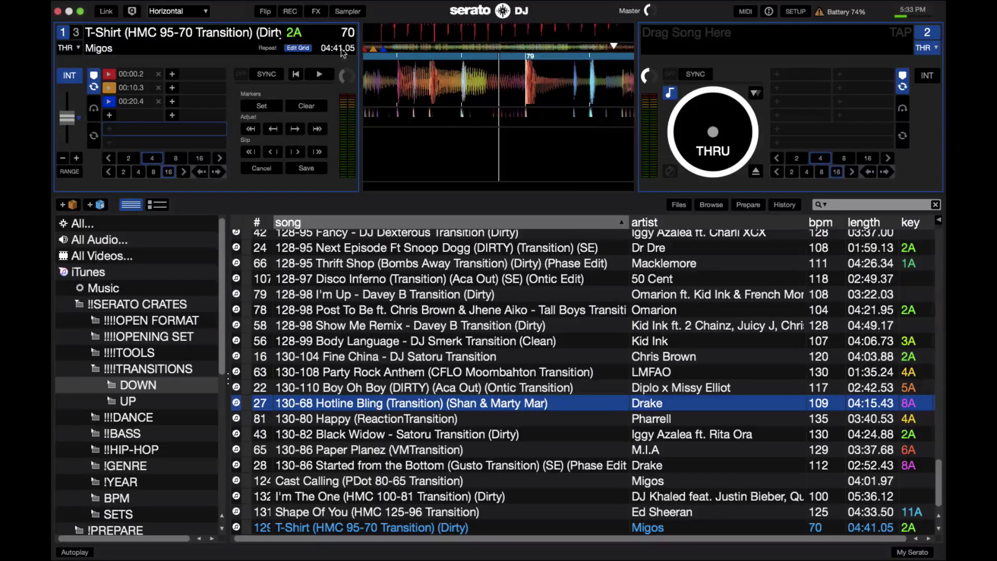
click(300, 48)
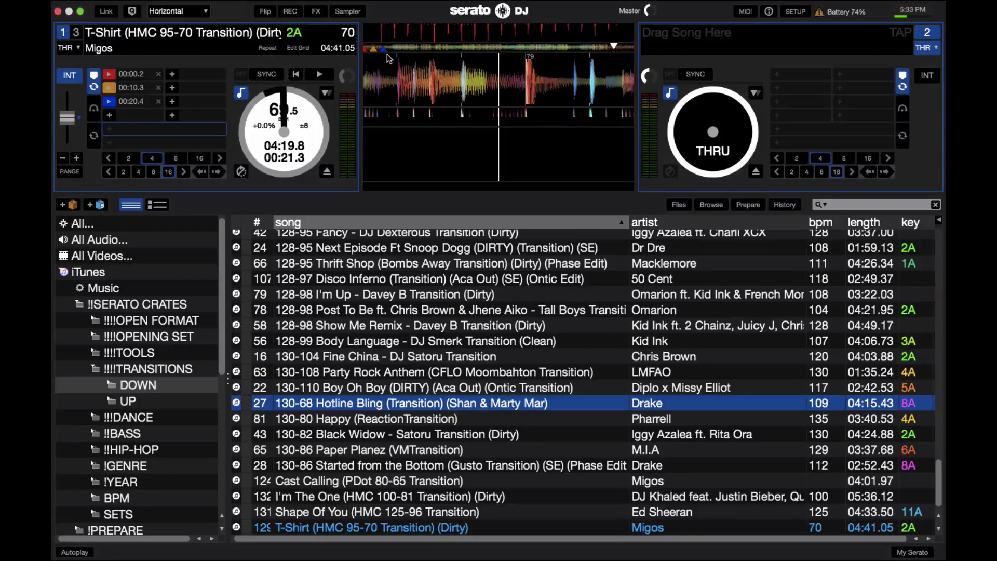
- Play the tempo transition from the third cue point and check the finished beatgrid there and in the outro
key(3)
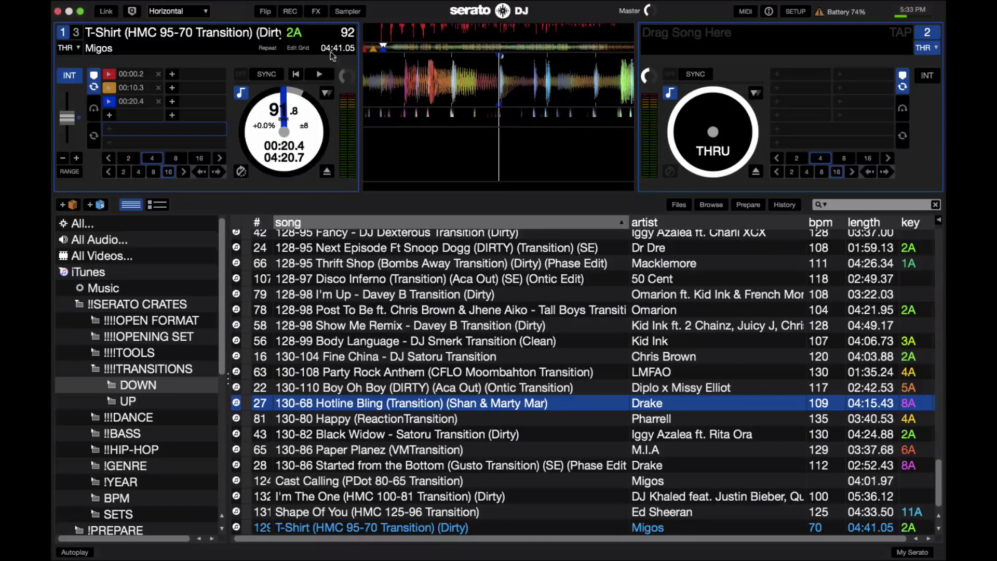
key(w)
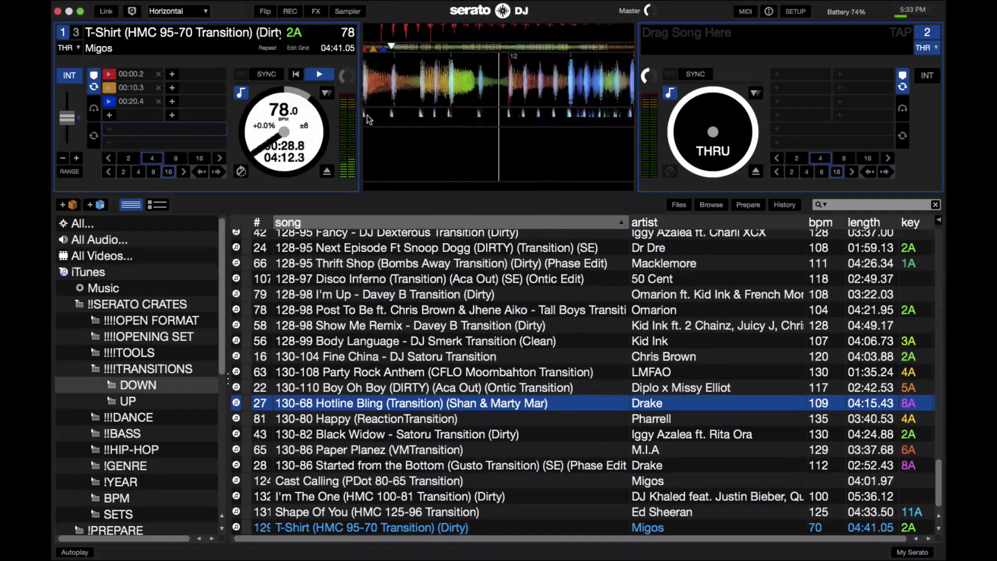
key(space)
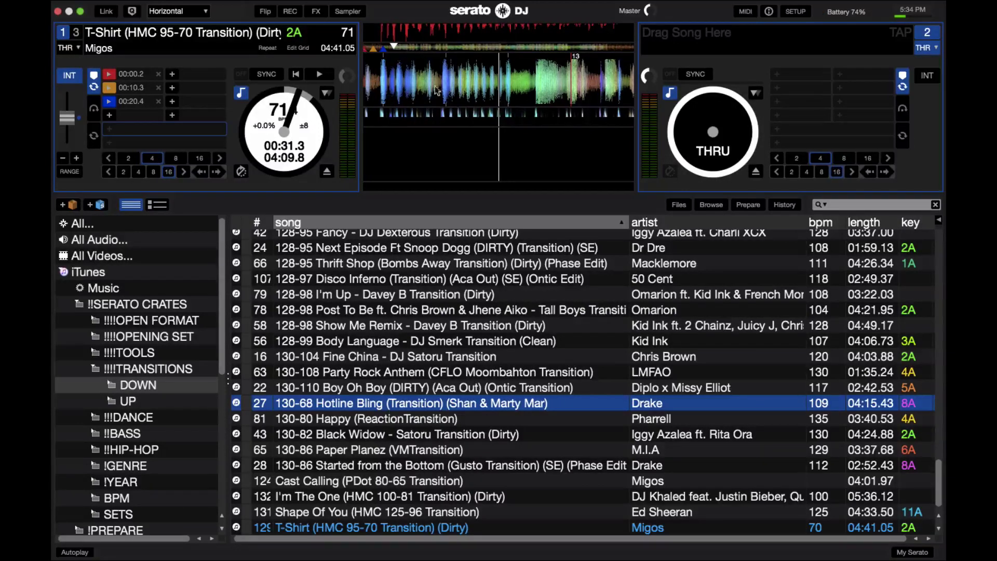
mouse_move(388, 46)
mouse_down()
mouse_move(359, 45)
mouse_move(389, 45)
mouse_up()
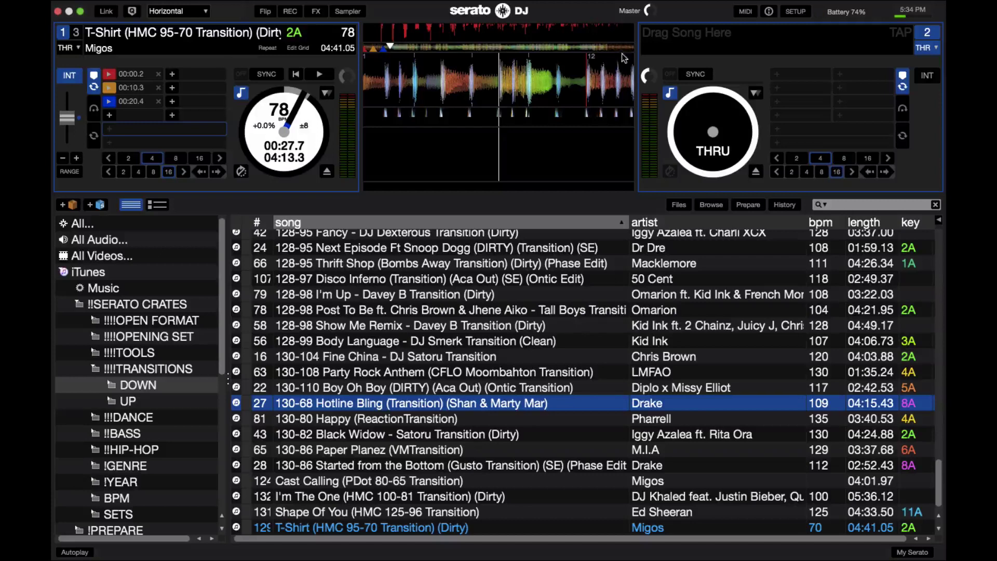
drag(615, 45, 624, 45)
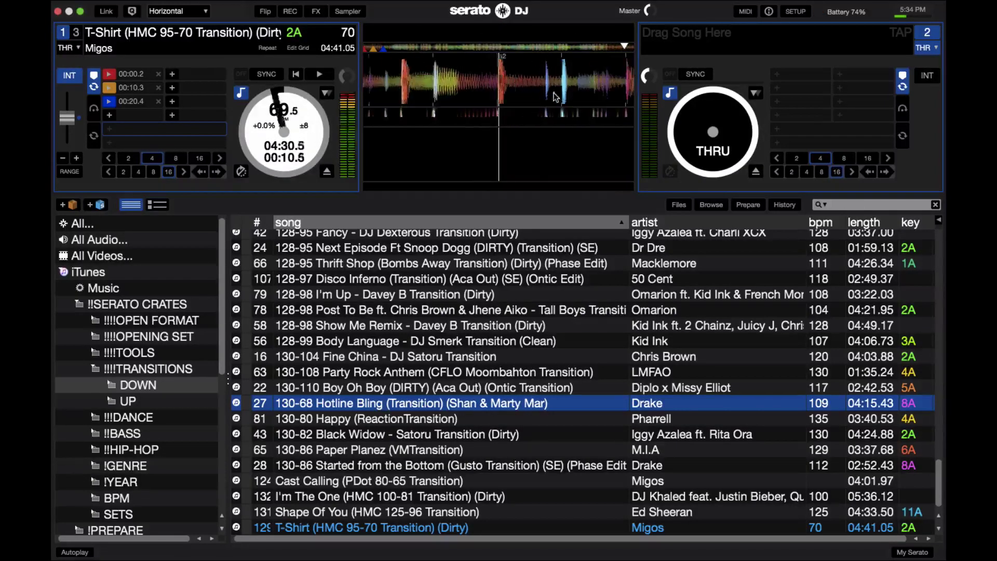